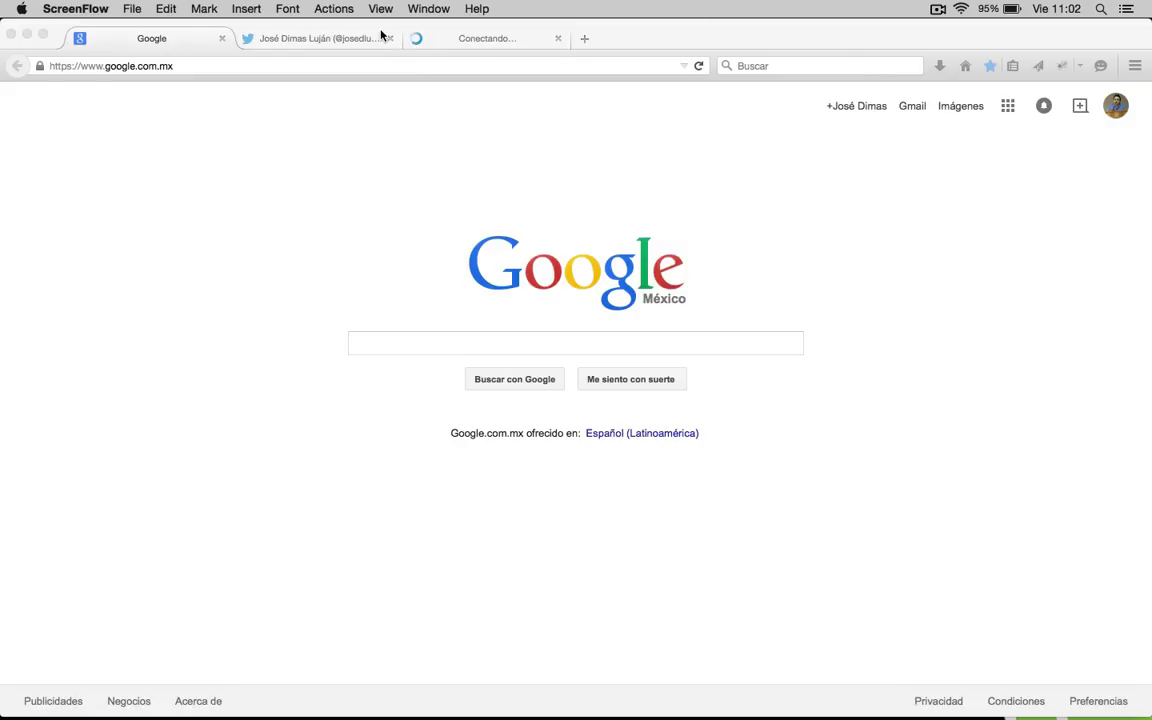
From the Google home tab, search 'android studio' and open the 'Download Android Studio and SDK Tools' result.
left_click(332, 41)
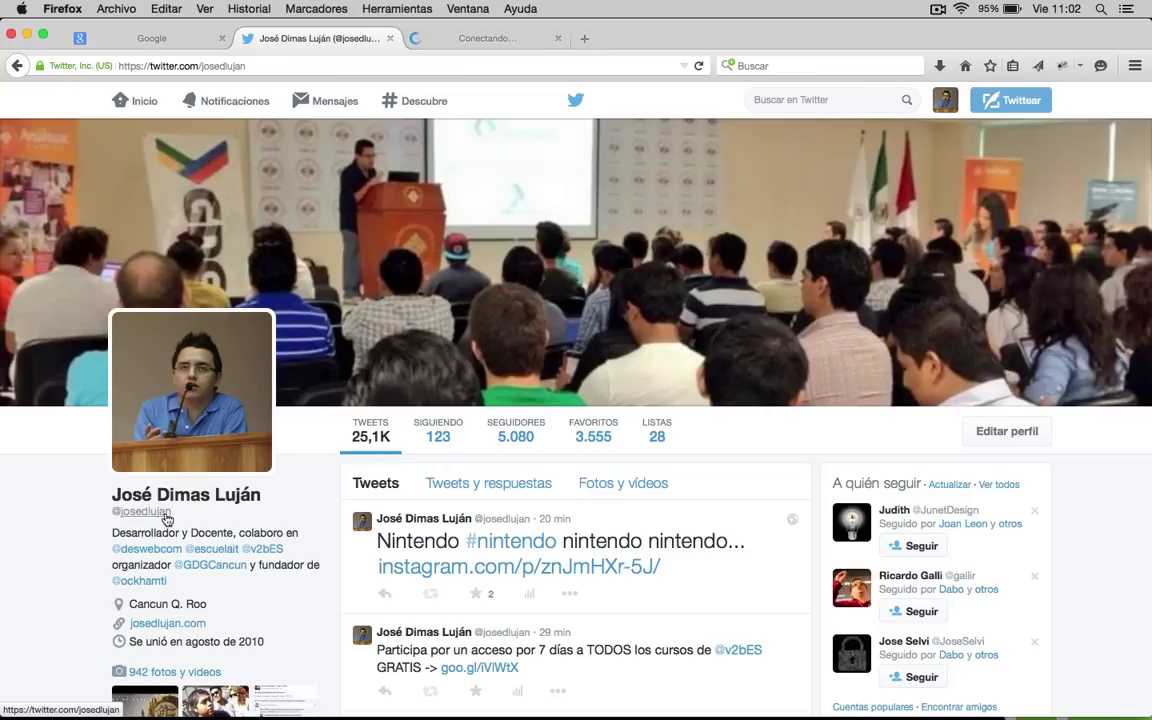
left_click(172, 44)
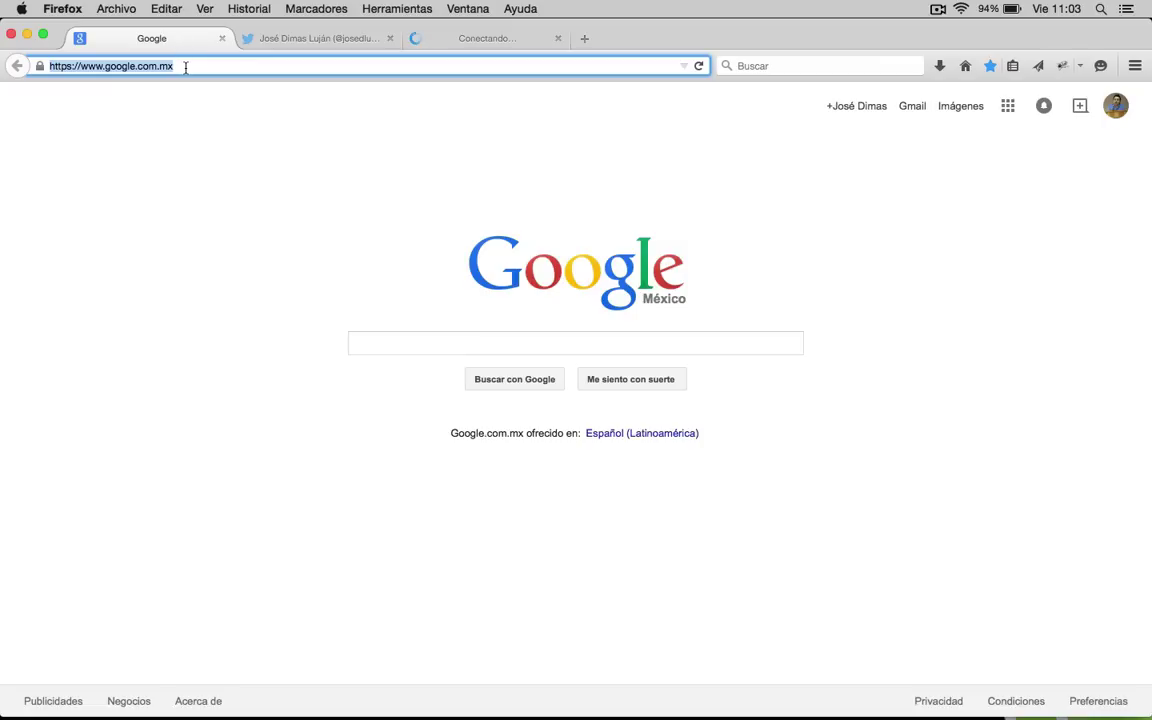
left_click(411, 345)
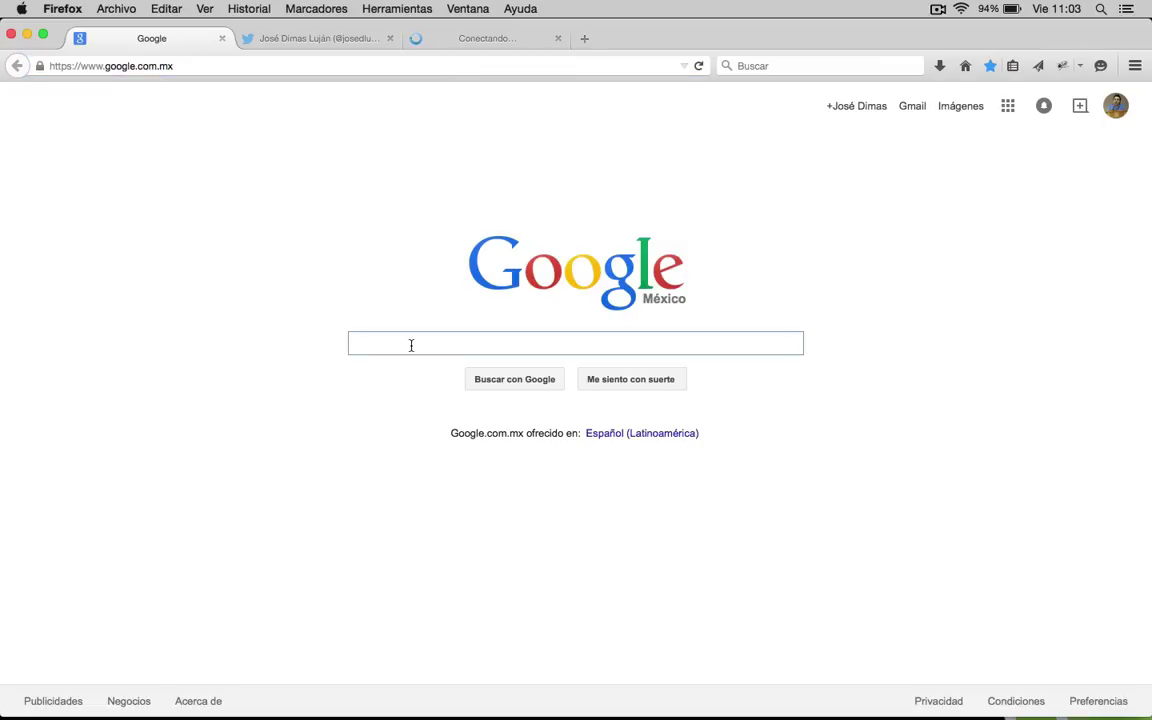
type("and")
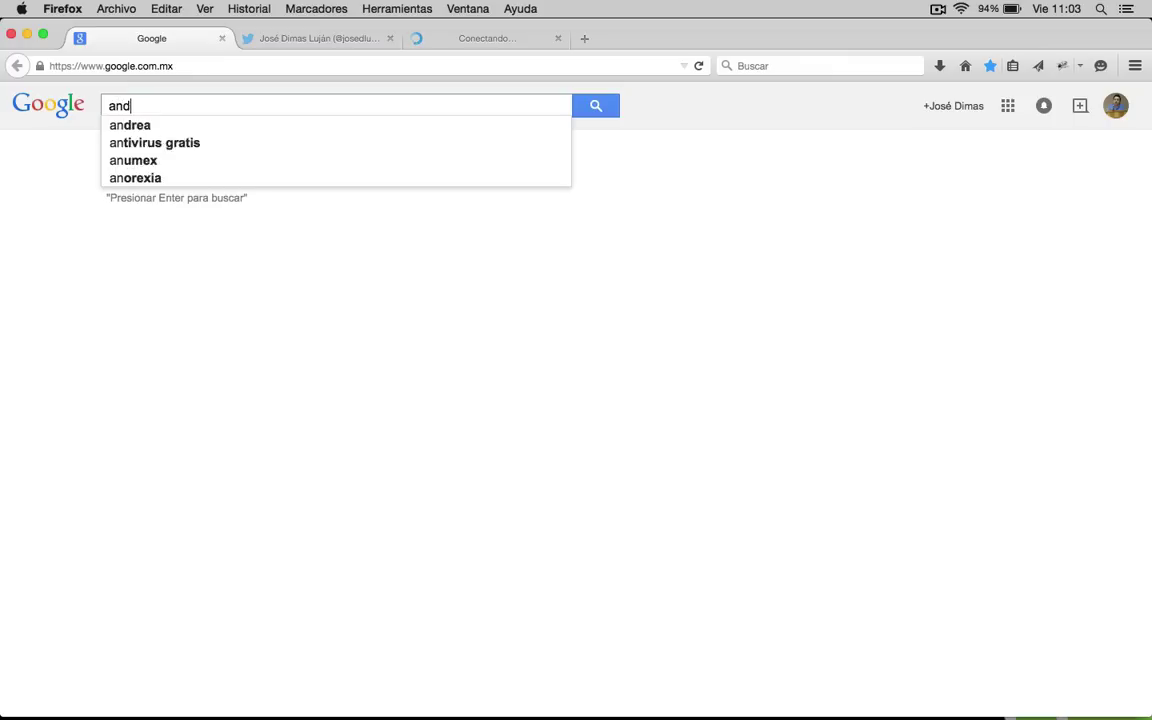
type("roid studio")
key("Return")
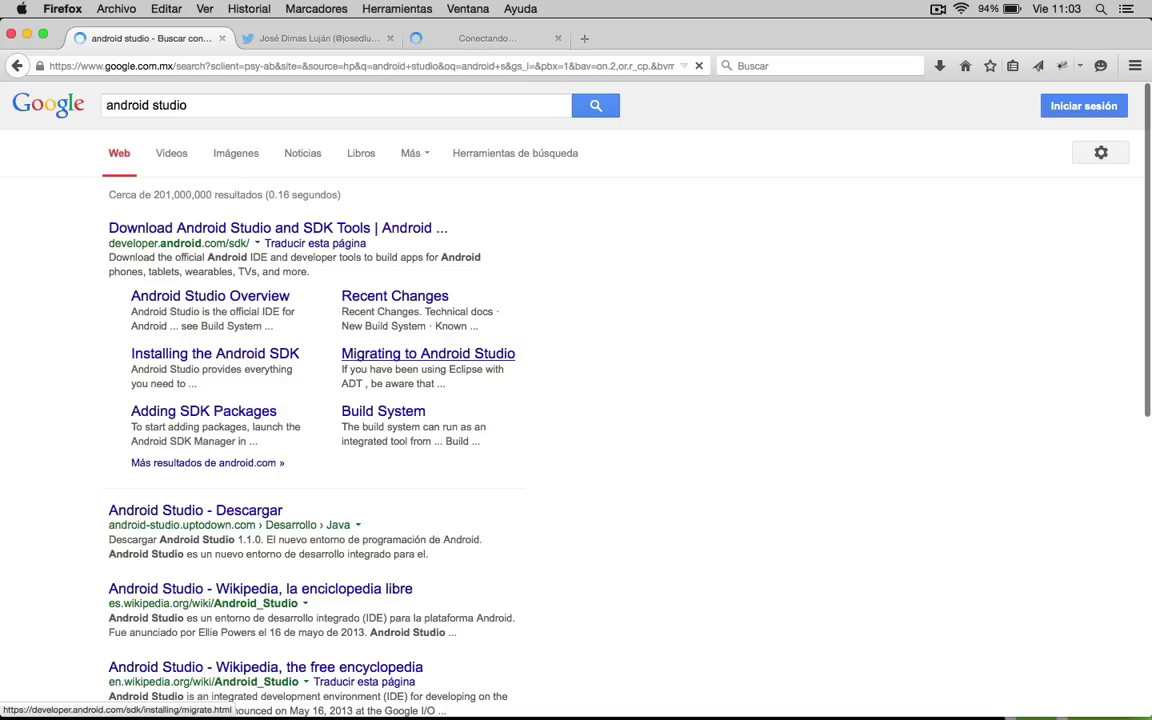
left_click(227, 231)
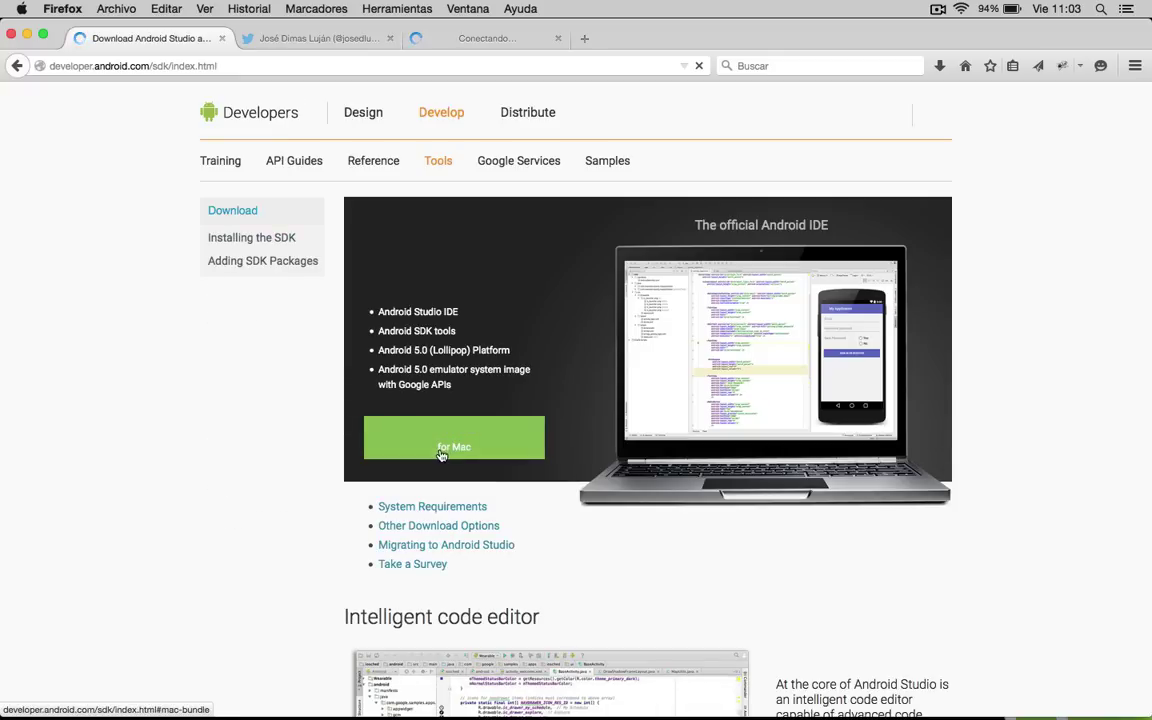
In the third tab, go to Google and search for 'java jdk'.
left_click(476, 38)
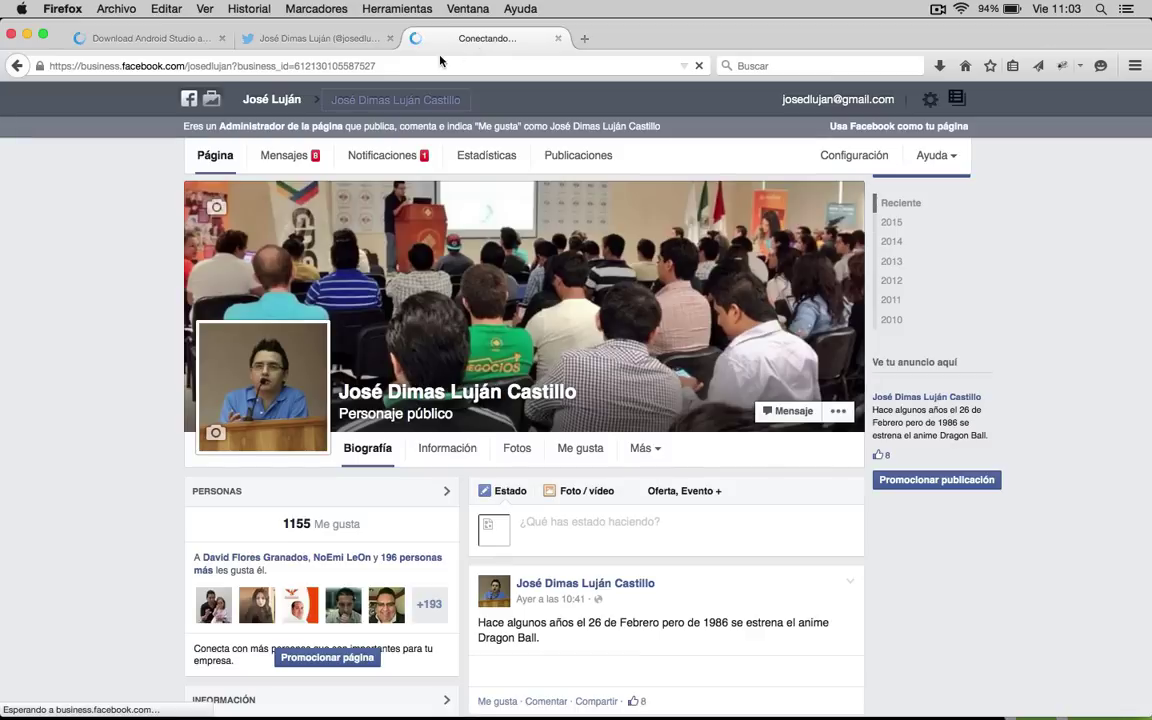
left_click(476, 65)
type("google.com/")
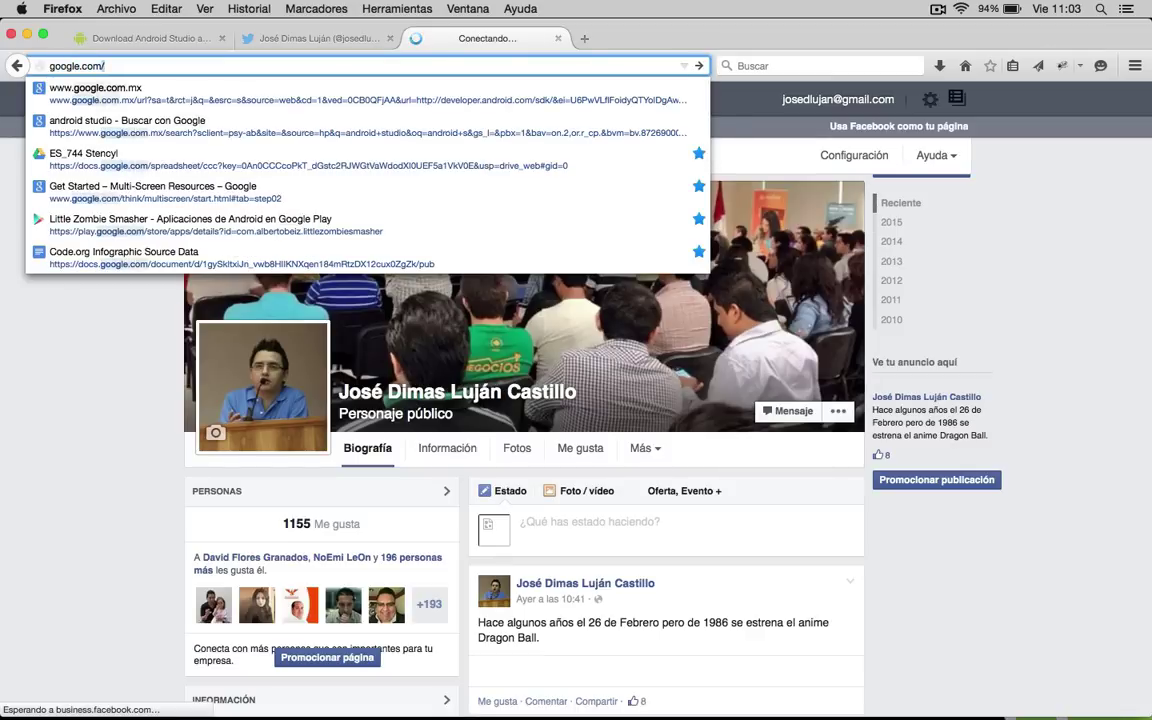
key("Return")
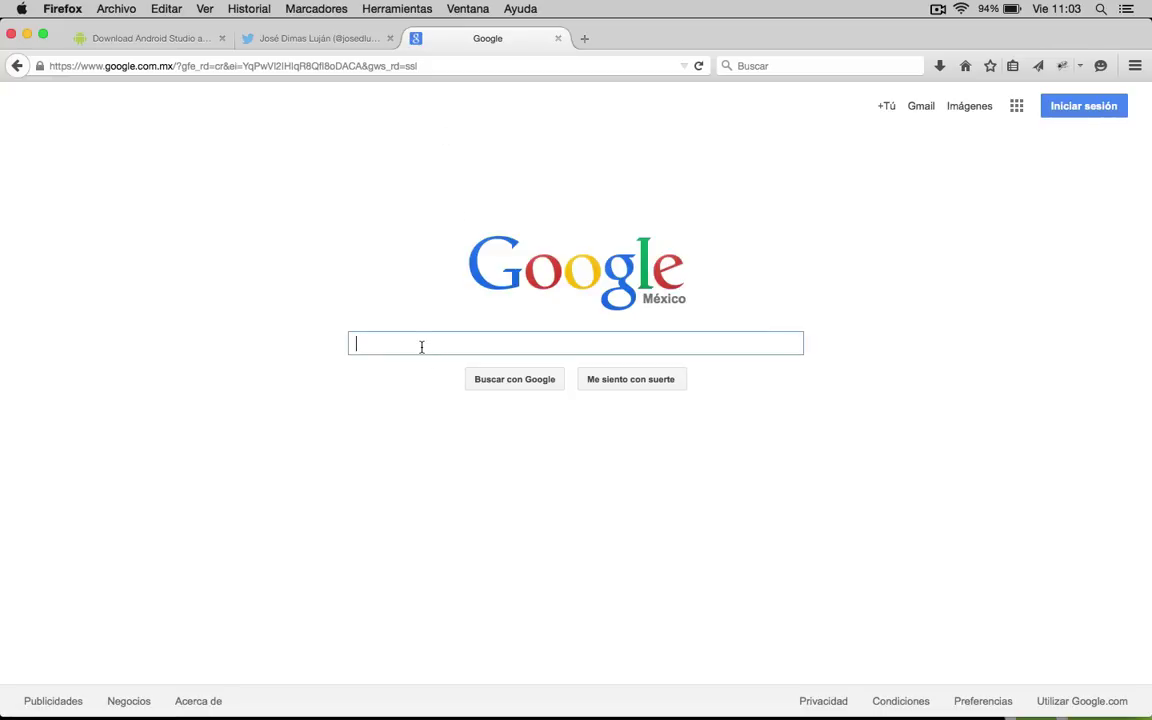
type("jav")
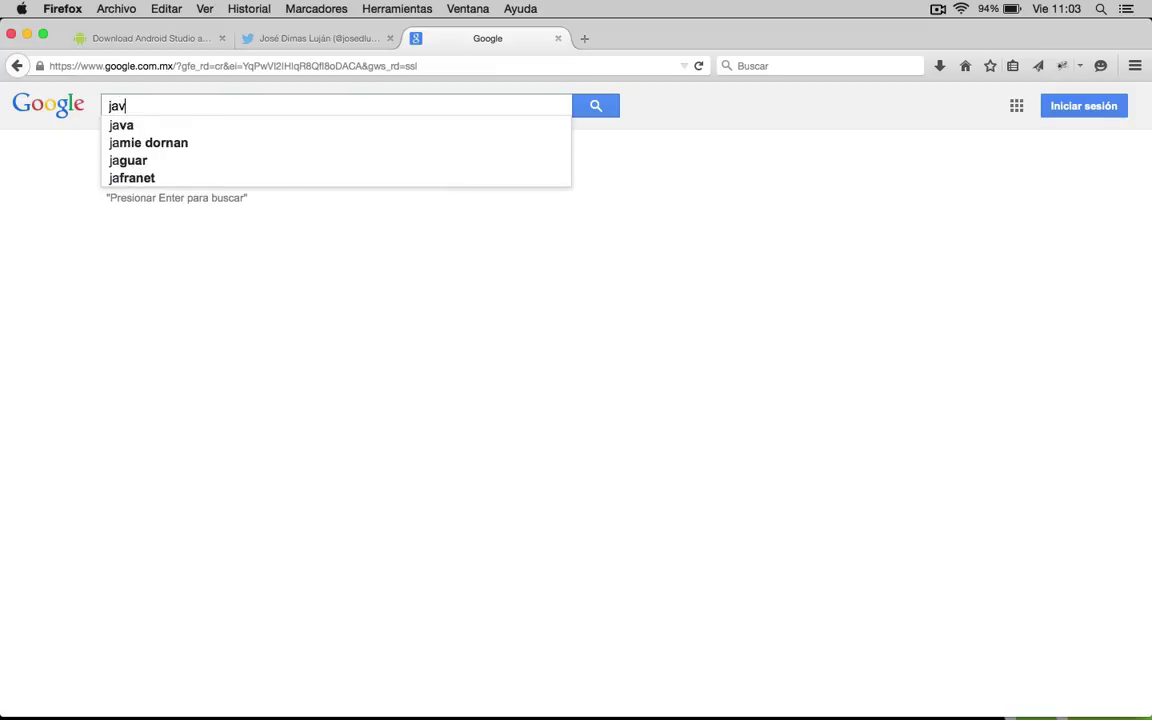
type("a ")
type("jdk")
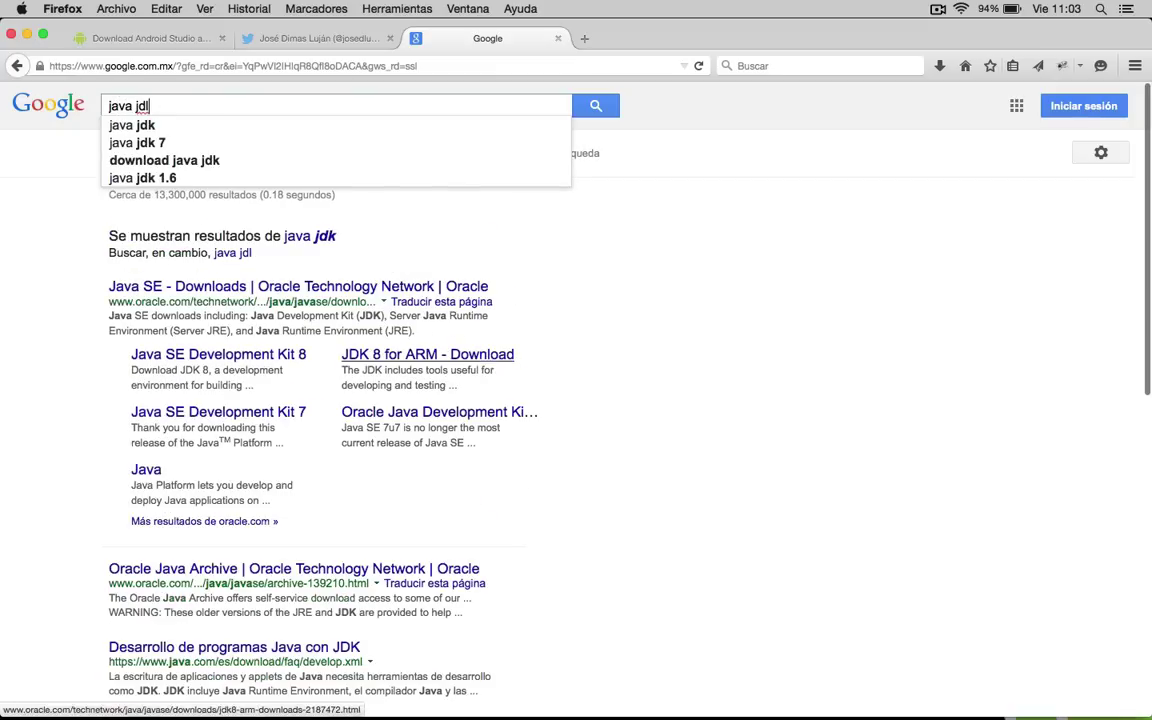
key("Return")
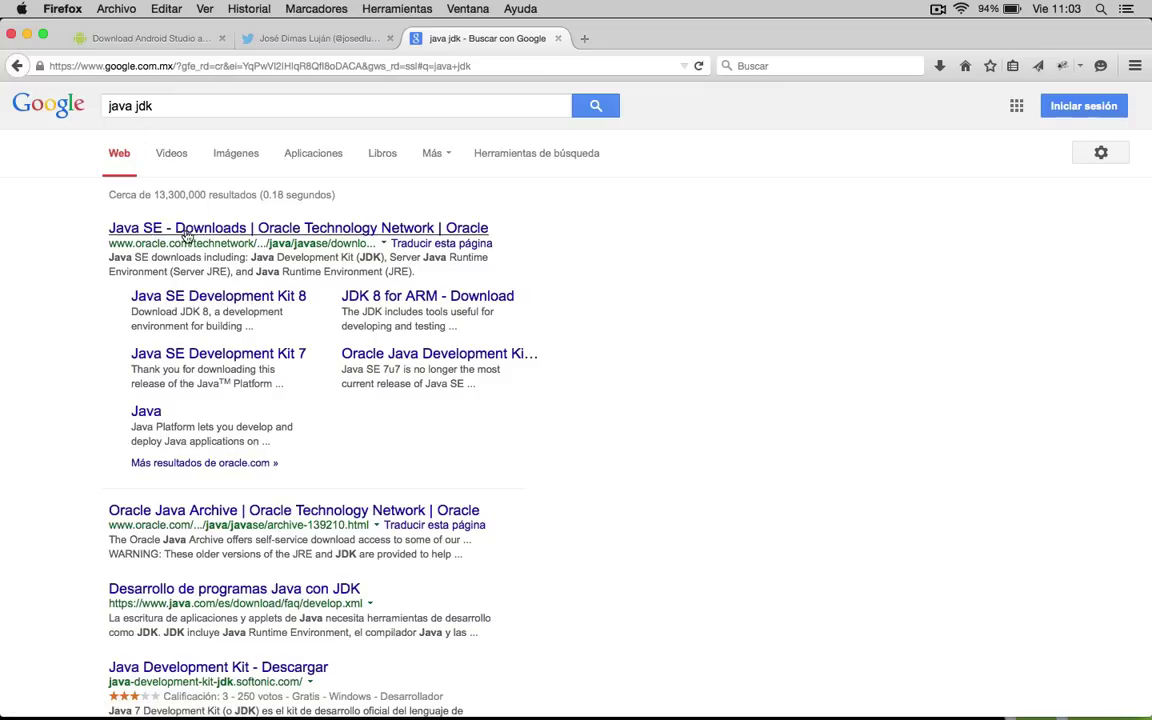
Open Oracle's Java SE Downloads result, then the JDK 8 page, down to the 8u31 table.
left_click(188, 230)
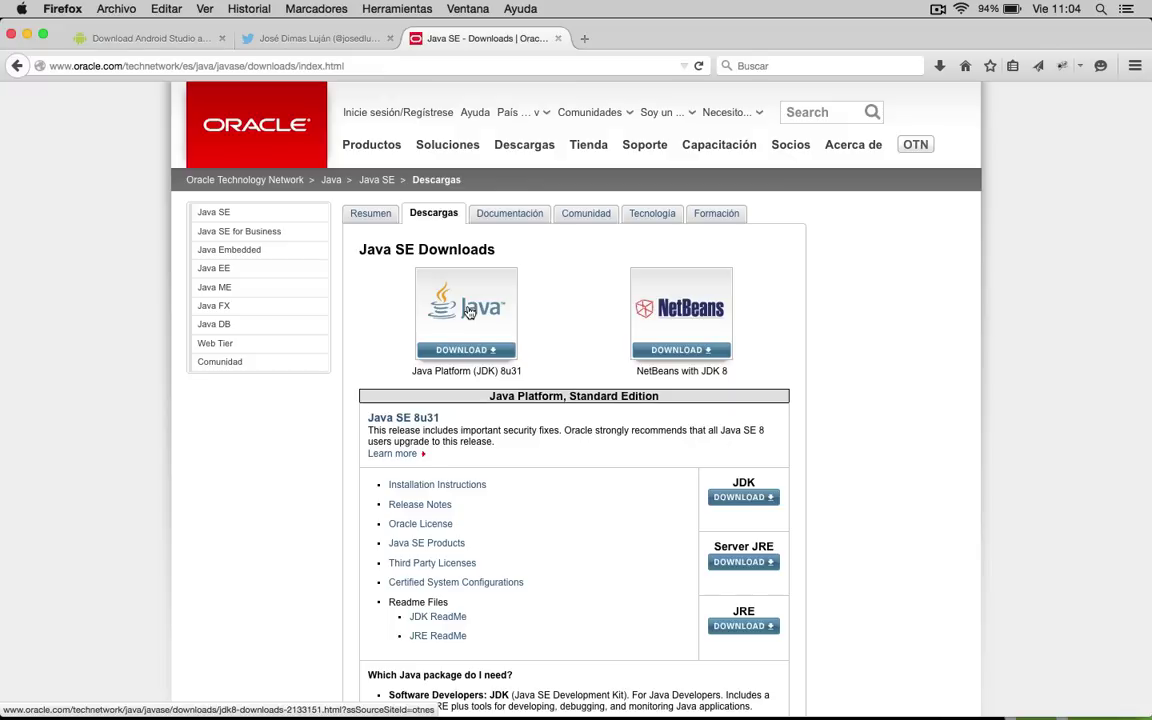
left_click(468, 312)
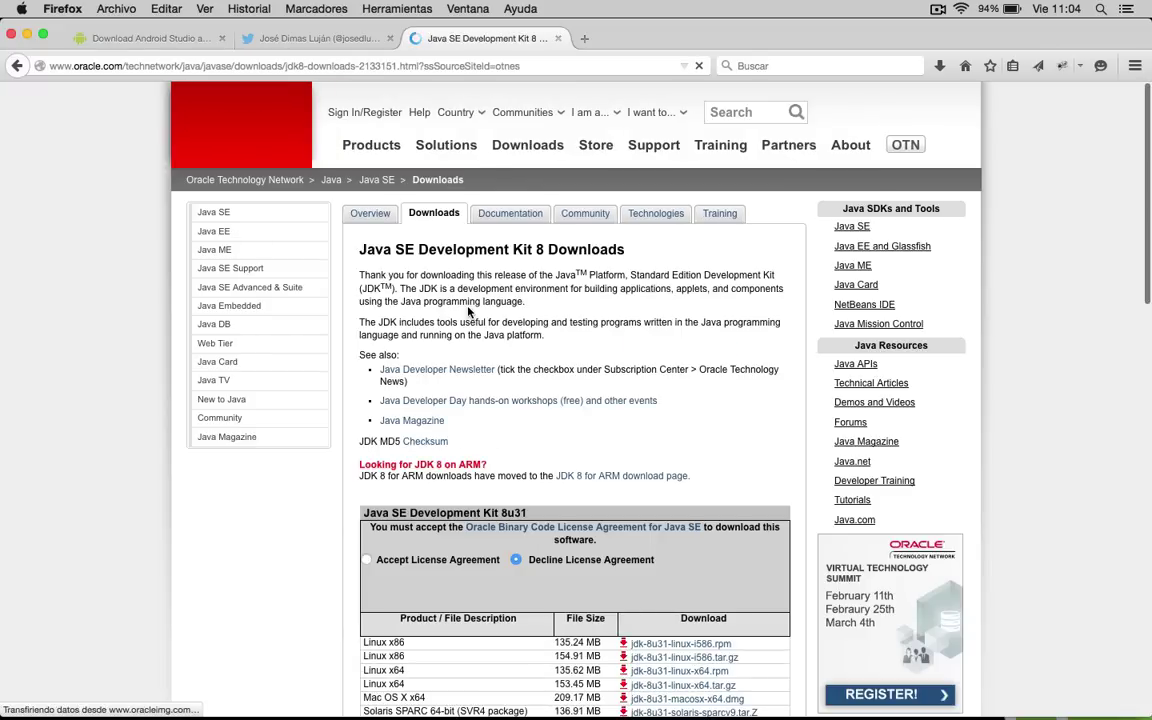
scroll(473, 356, "down", 3)
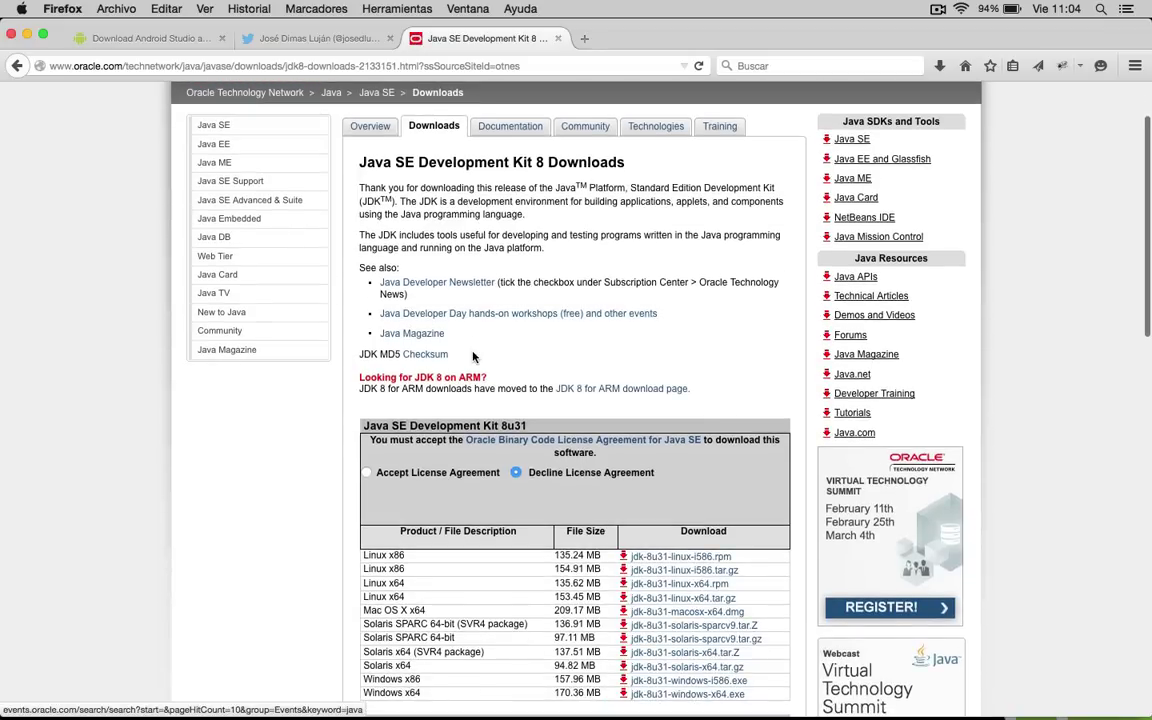
scroll(473, 356, "down", 5)
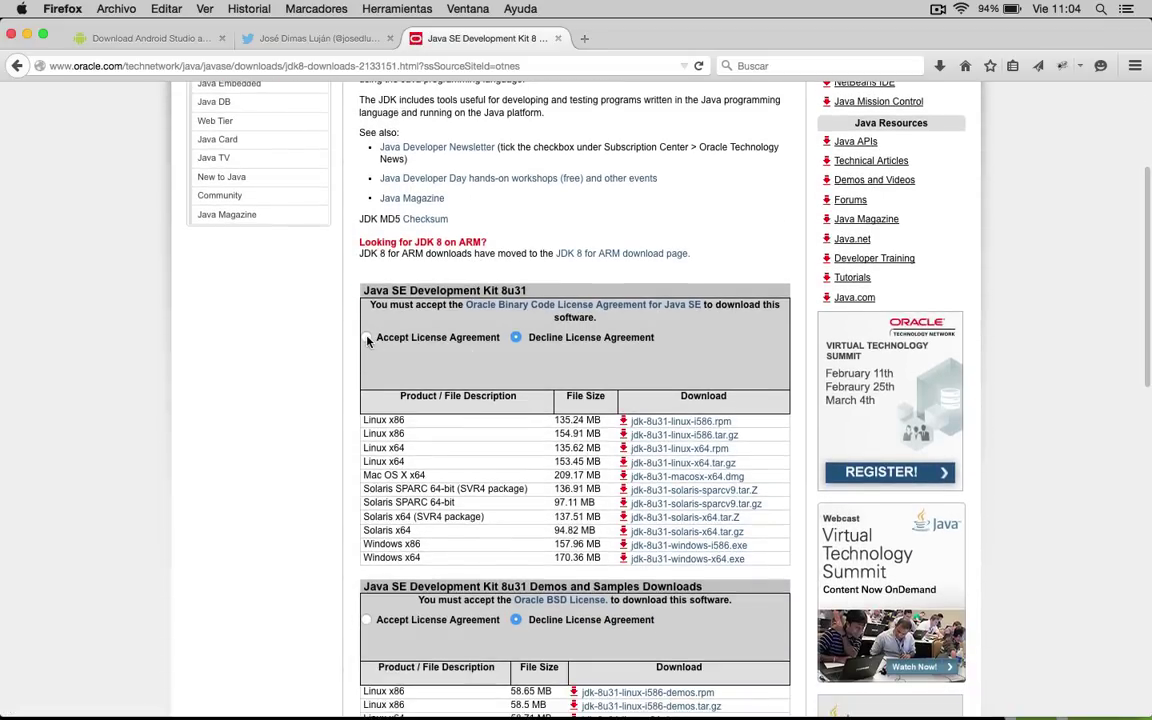
Accept the JDK license agreement to unlock the 8u31 downloads.
left_click(367, 338)
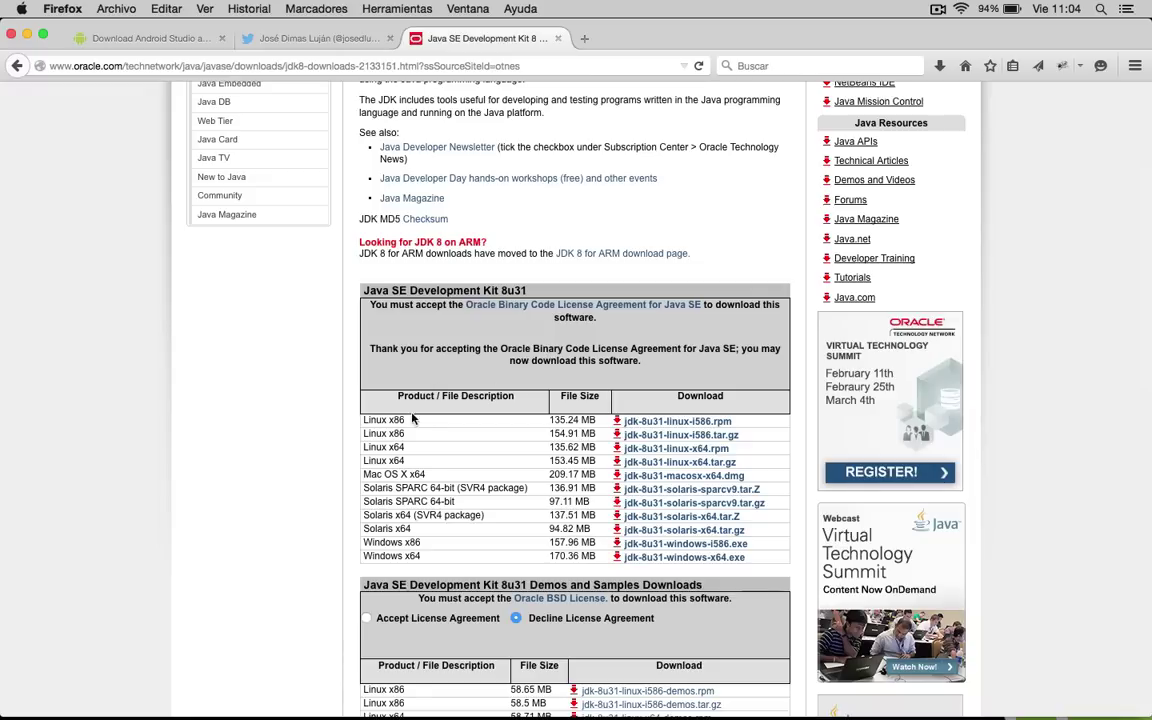
scroll(424, 445, "down", 2)
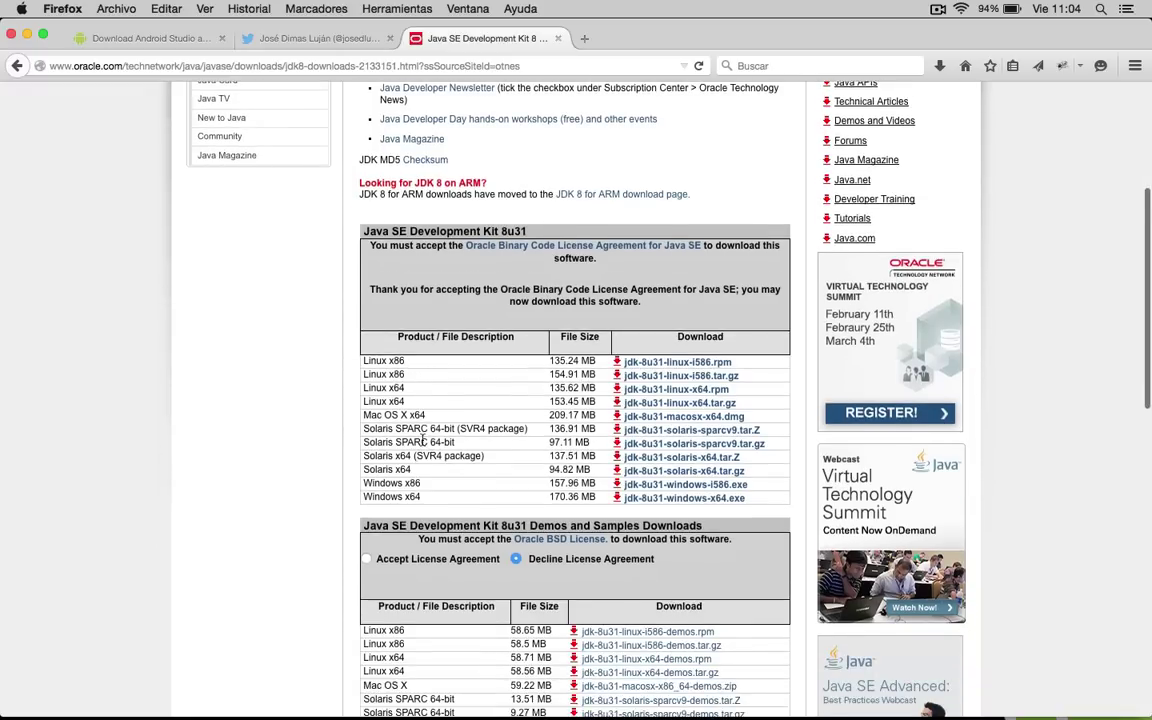
scroll(424, 445, "down", 2)
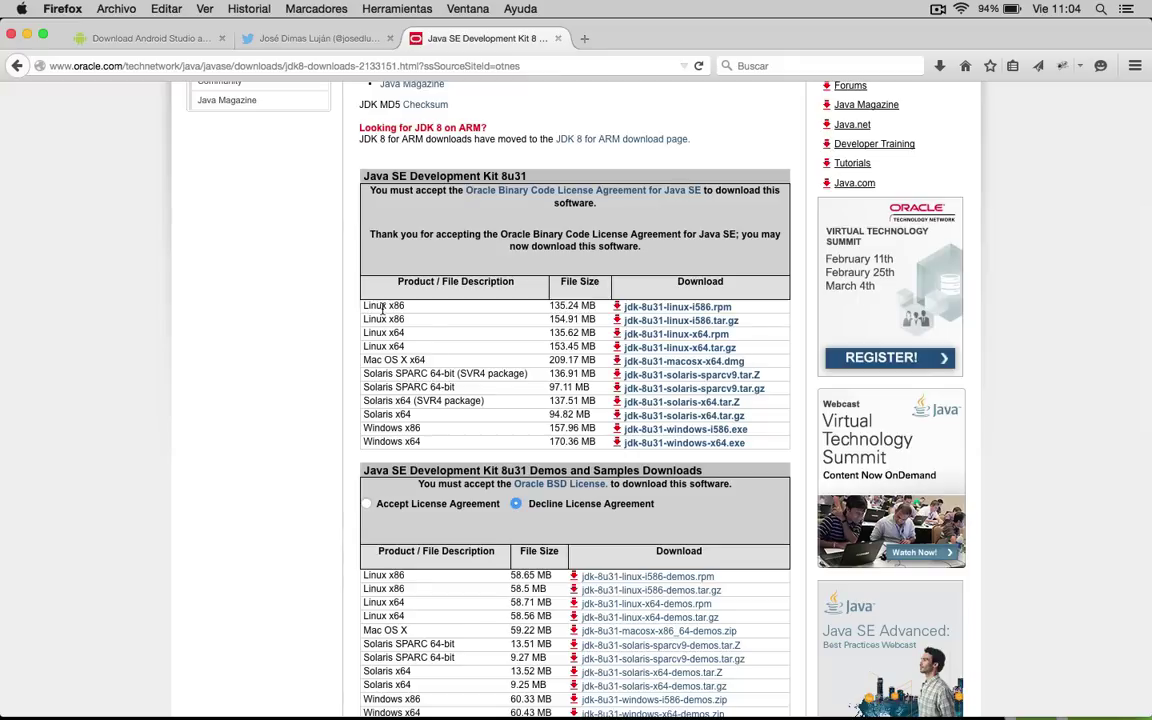
Highlight the Mac OS X x64 entry in the JDK 8u31 download table.
left_click_drag(362, 306, 447, 329)
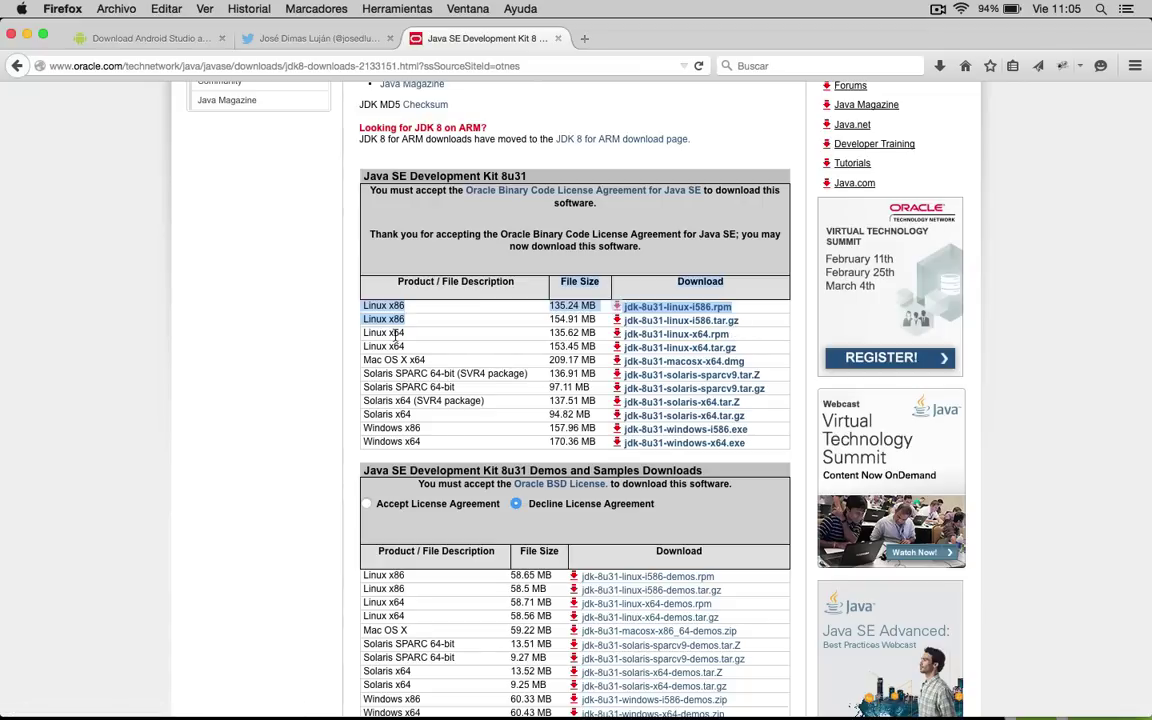
left_click(367, 306)
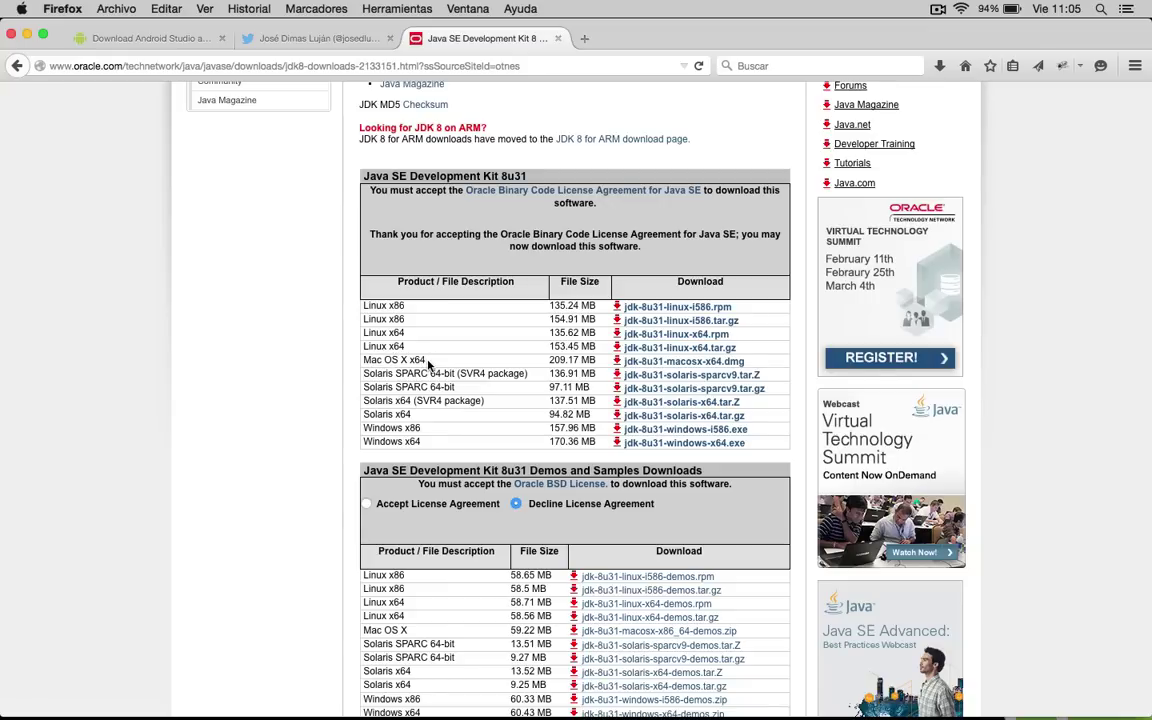
double_click(406, 360)
left_click_drag(401, 360, 425, 359)
Switch to the Download Android Studio tab and scroll to the Windows and Mac OS X requirements listing JDK 7.
left_click(166, 38)
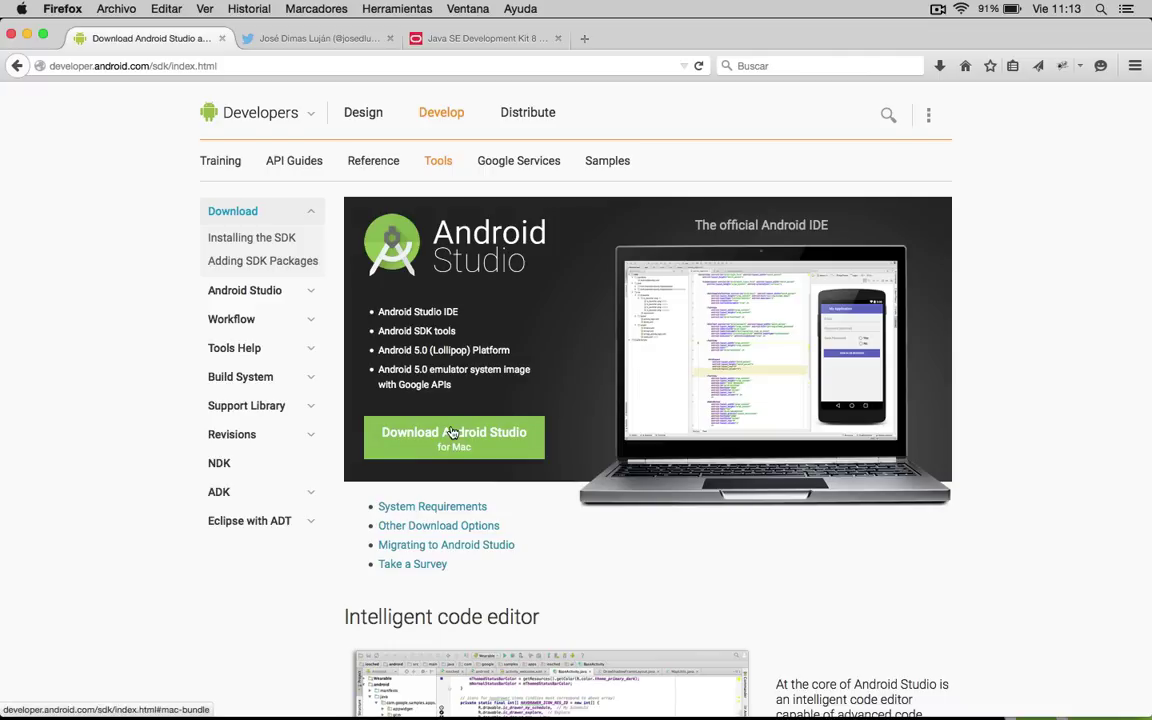
scroll(452, 432, "down", 3)
scroll(452, 432, "down", 2)
scroll(452, 432, "down", 4)
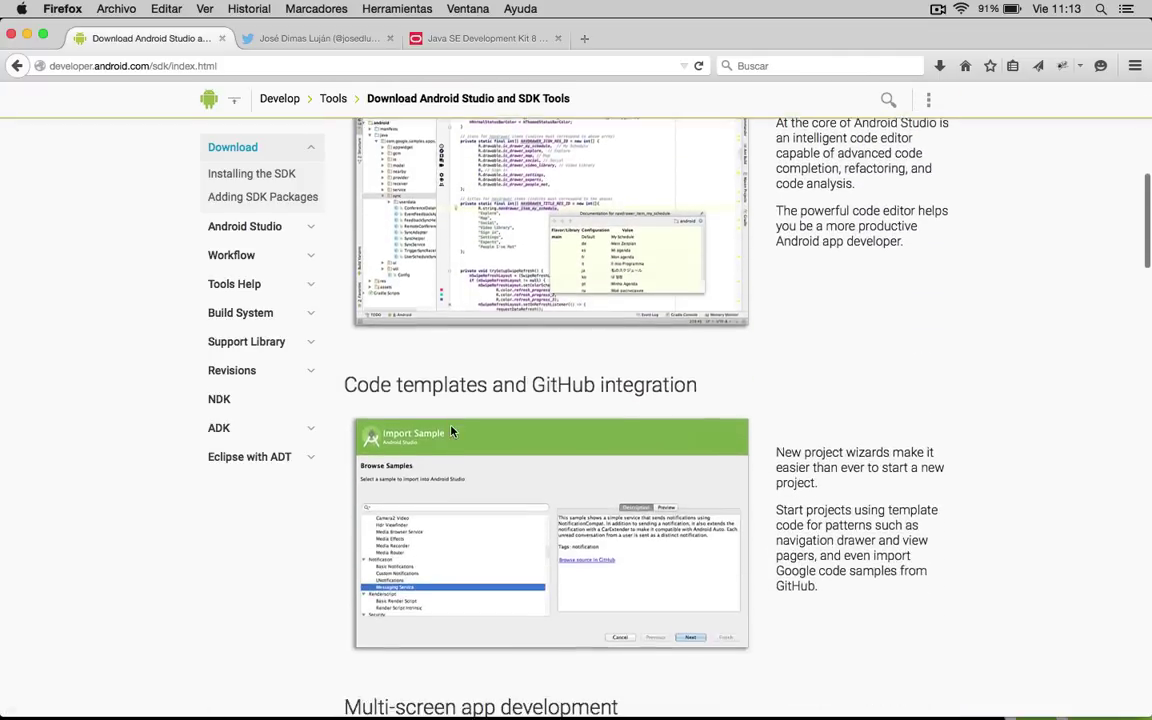
scroll(452, 430, "down", 6)
scroll(452, 430, "down", 3)
scroll(452, 430, "down", 3)
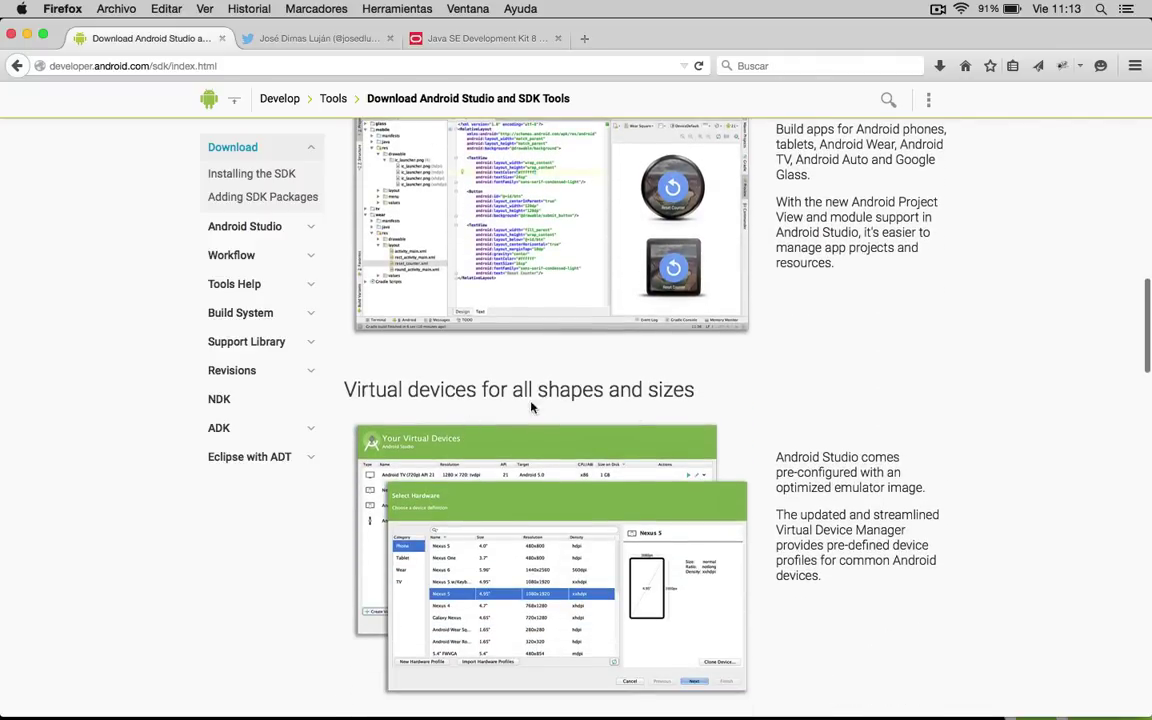
scroll(613, 422, "down", 8)
scroll(613, 422, "down", 2)
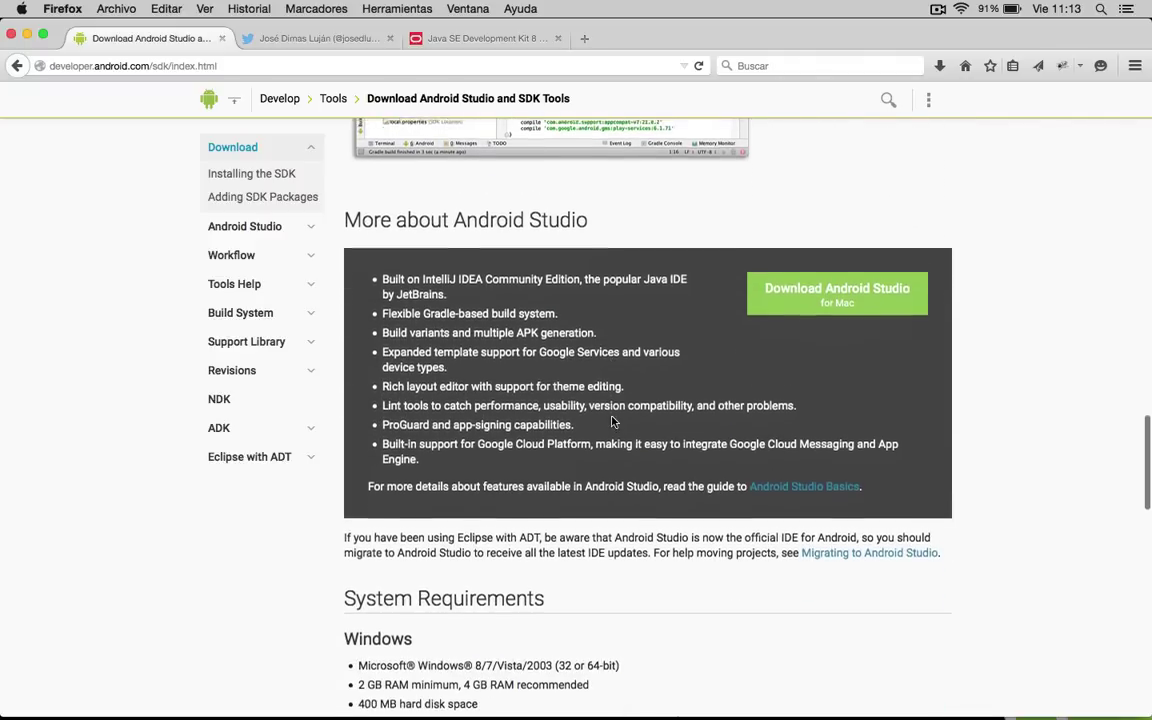
scroll(613, 422, "down", 5)
scroll(613, 422, "down", 2)
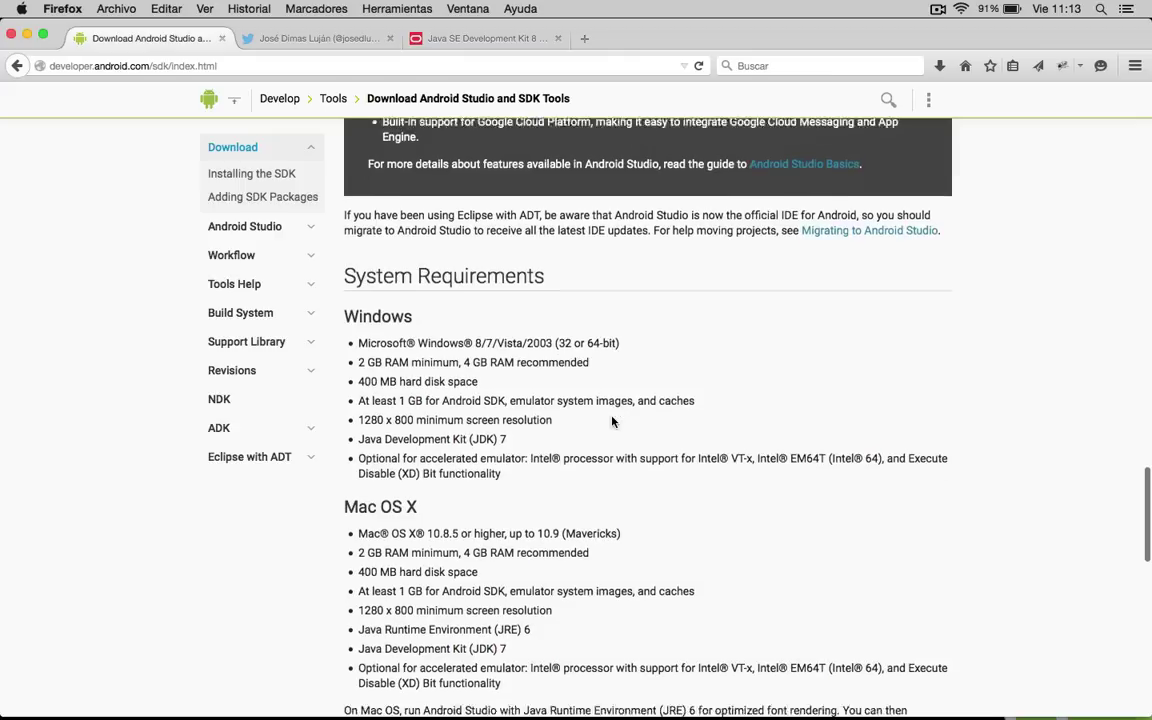
scroll(613, 422, "down", 1)
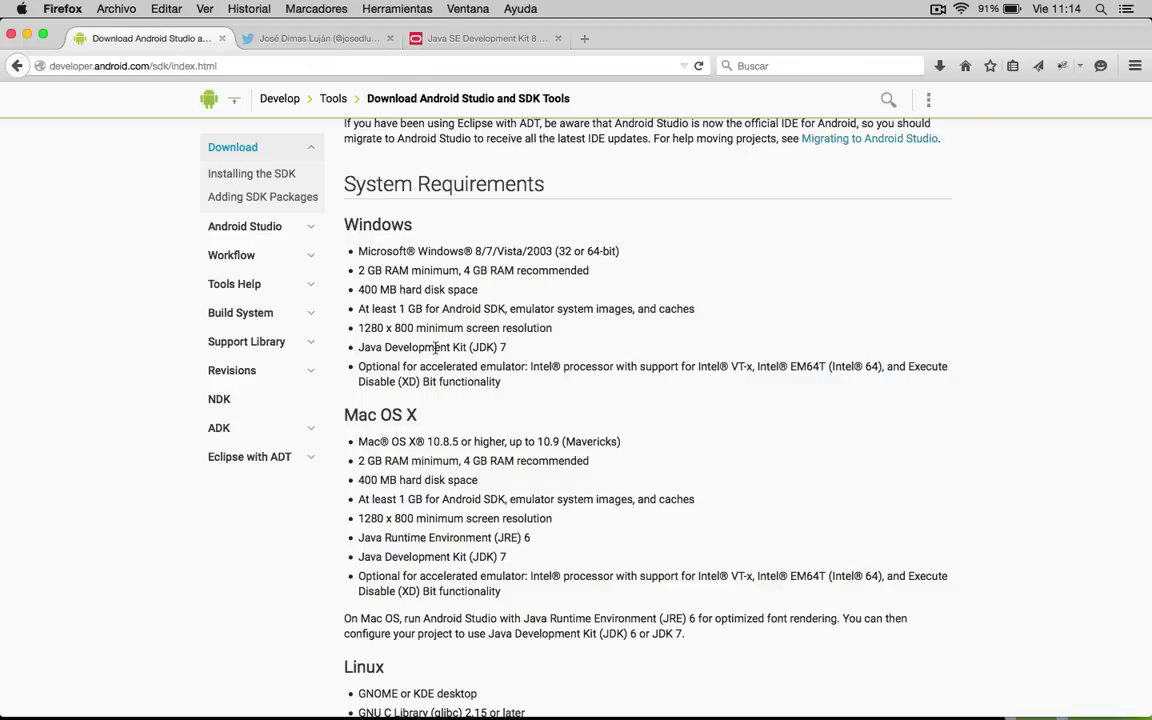
Scroll on to the Linux requirements, including Oracle JDK 7, and the SDK Tools Only downloads.
scroll(405, 412, "down", 3)
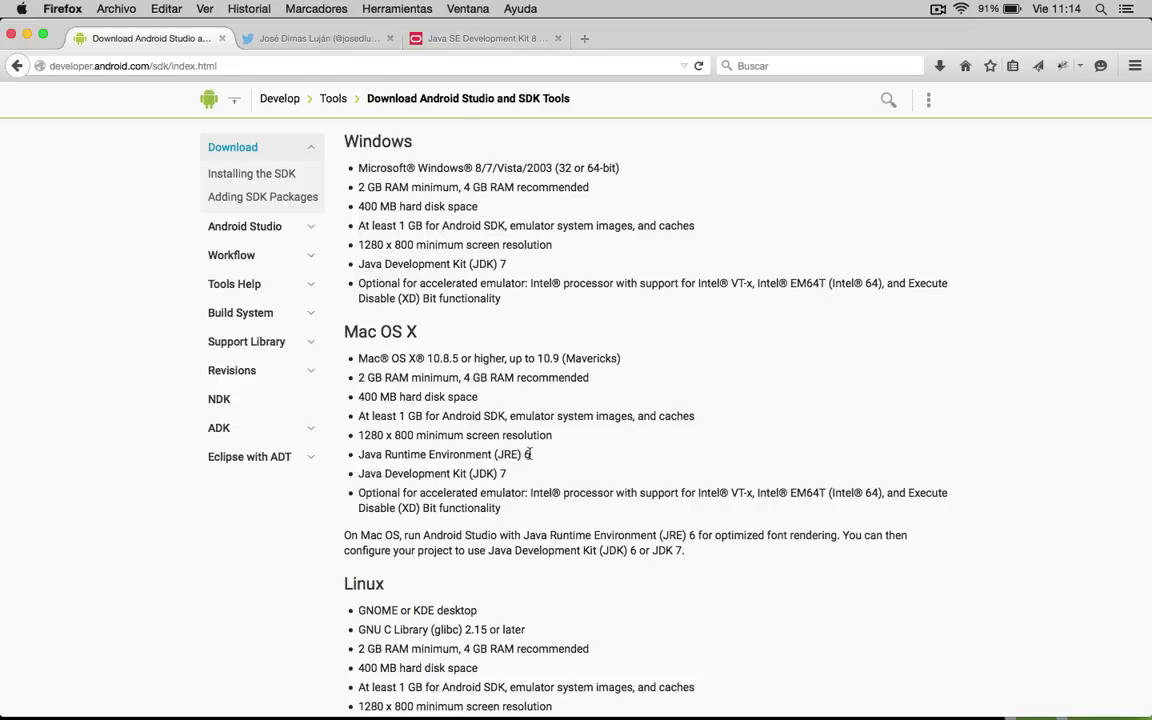
scroll(527, 454, "down", 2)
scroll(473, 512, "down", 4)
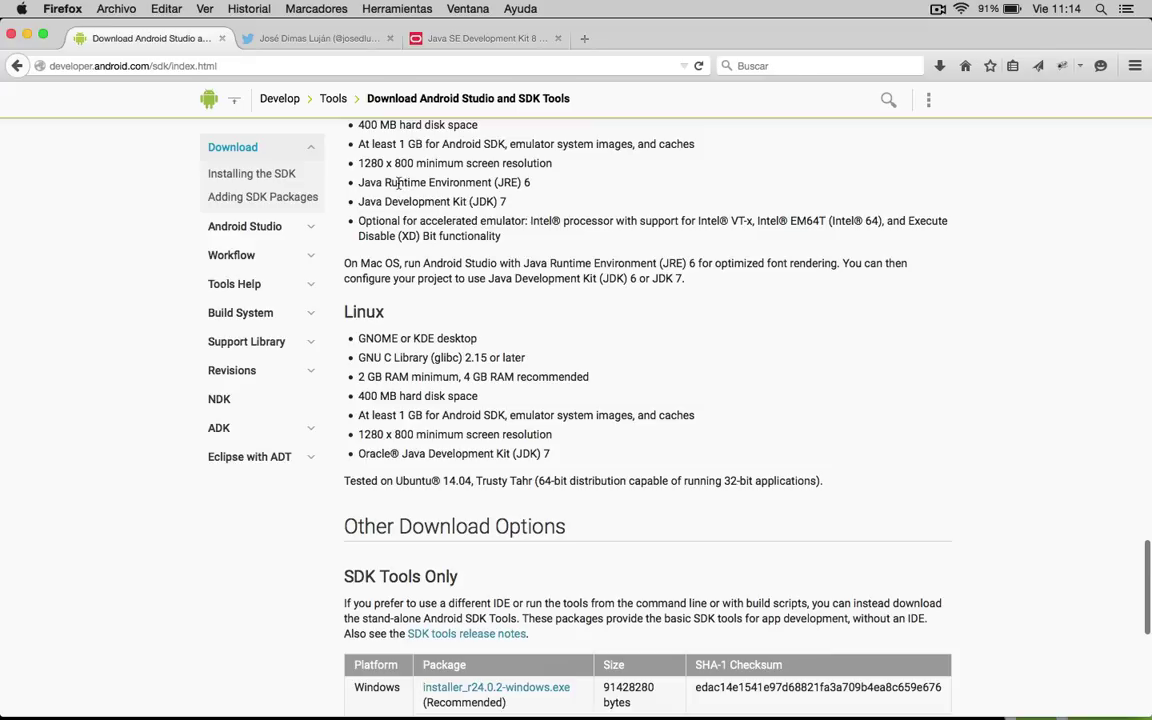
Scroll through the SDK Tools Only and Android Studio 135.1740770 package tables, then back up to the Mac download banner.
scroll(460, 201, "up", 3)
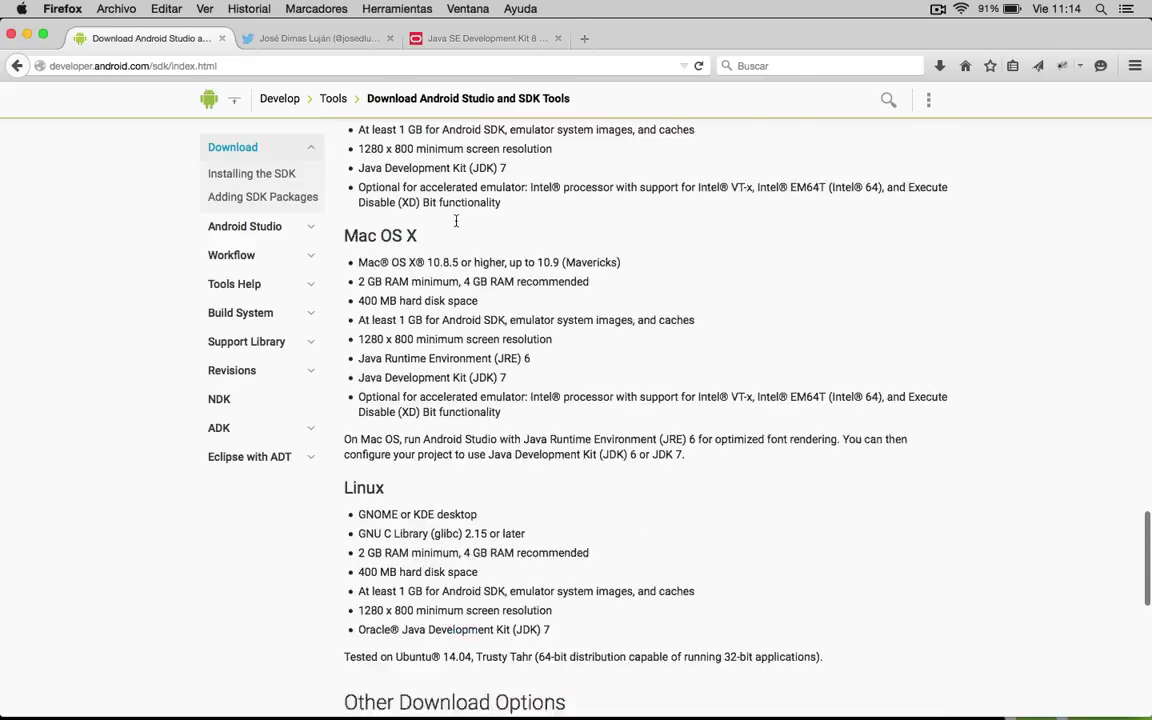
scroll(460, 220, "up", 3)
scroll(500, 300, "up", 2)
scroll(448, 348, "down", 2)
scroll(448, 348, "down", 8)
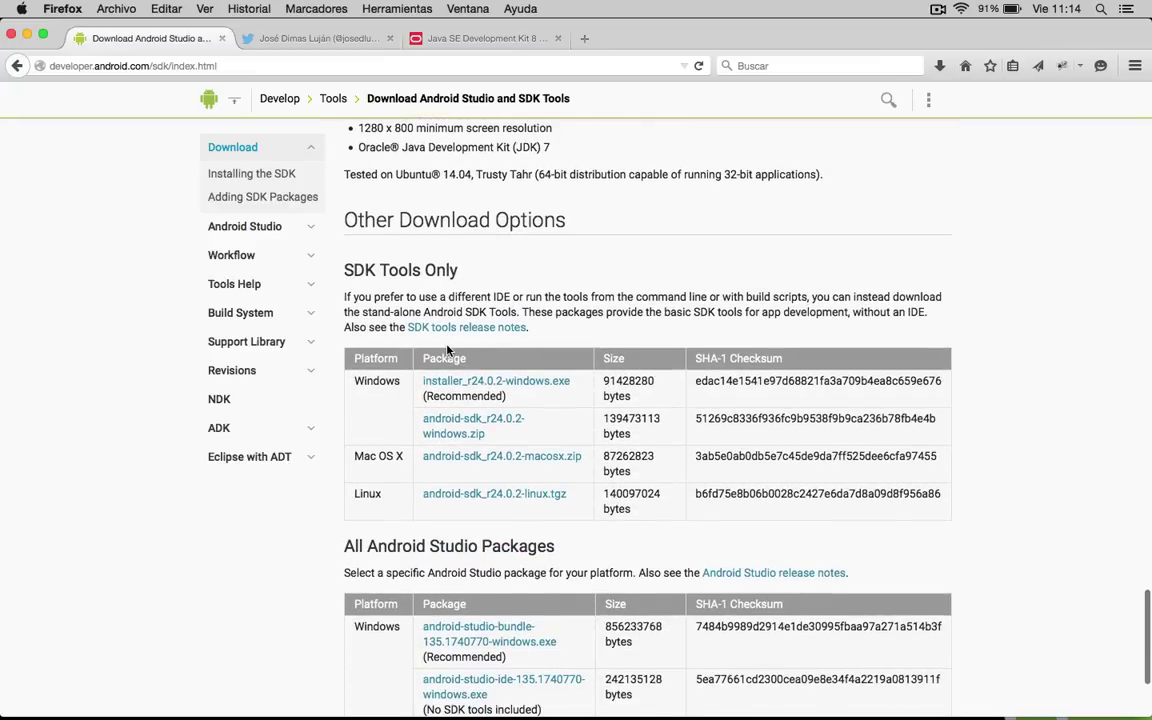
scroll(447, 349, "down", 1)
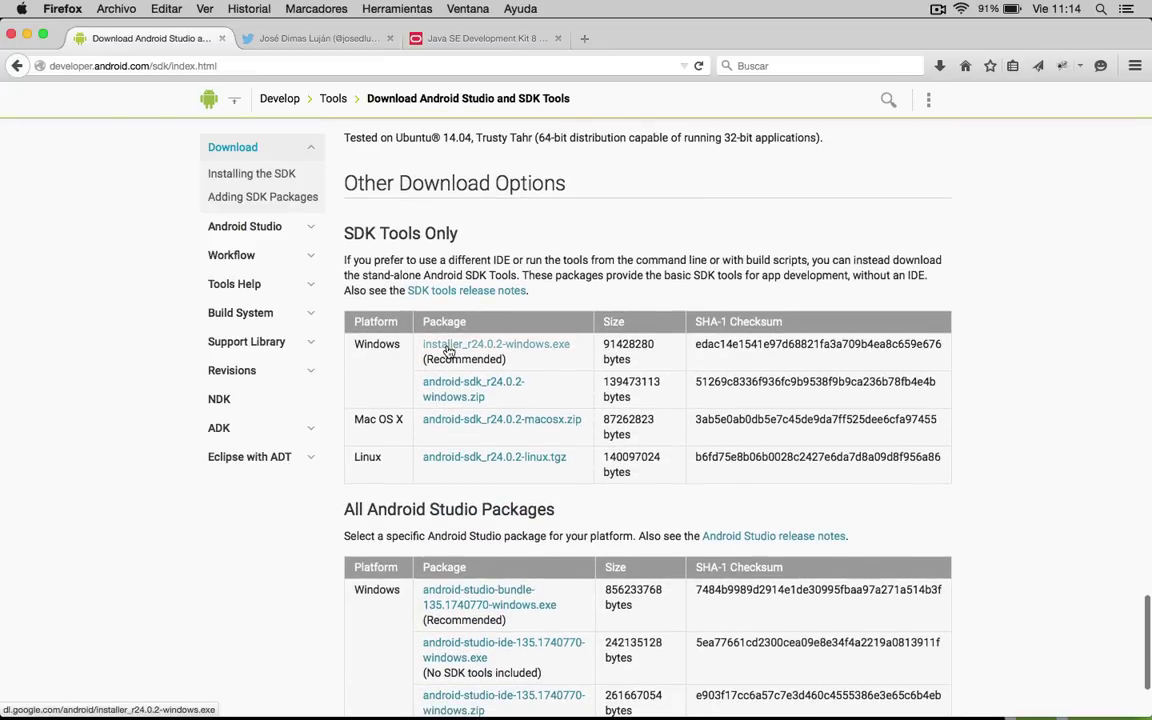
scroll(501, 441, "down", 1)
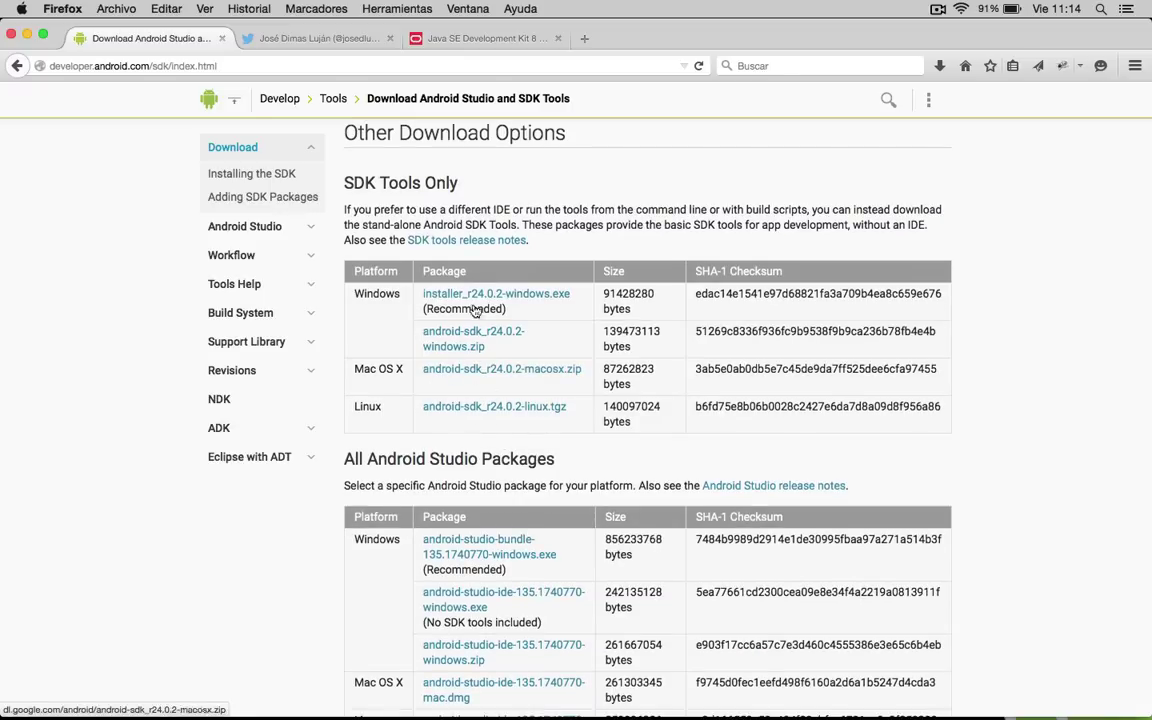
scroll(470, 549, "down", 2)
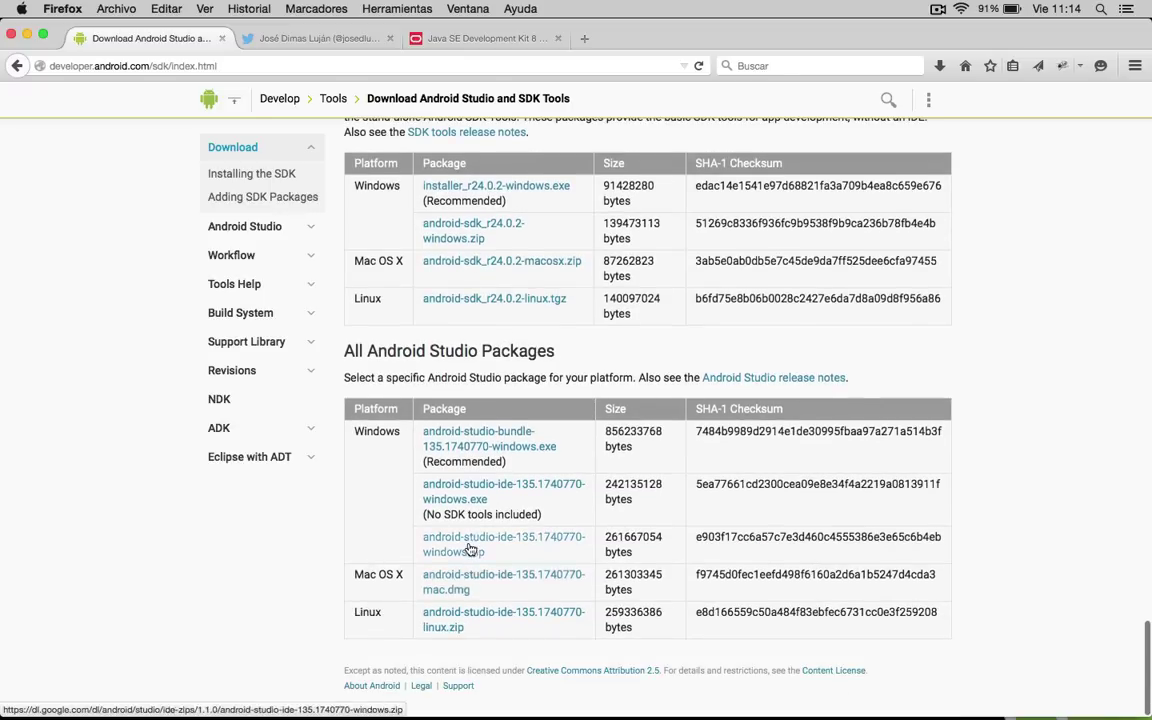
scroll(421, 487, "up", 15)
scroll(438, 323, "up", 3)
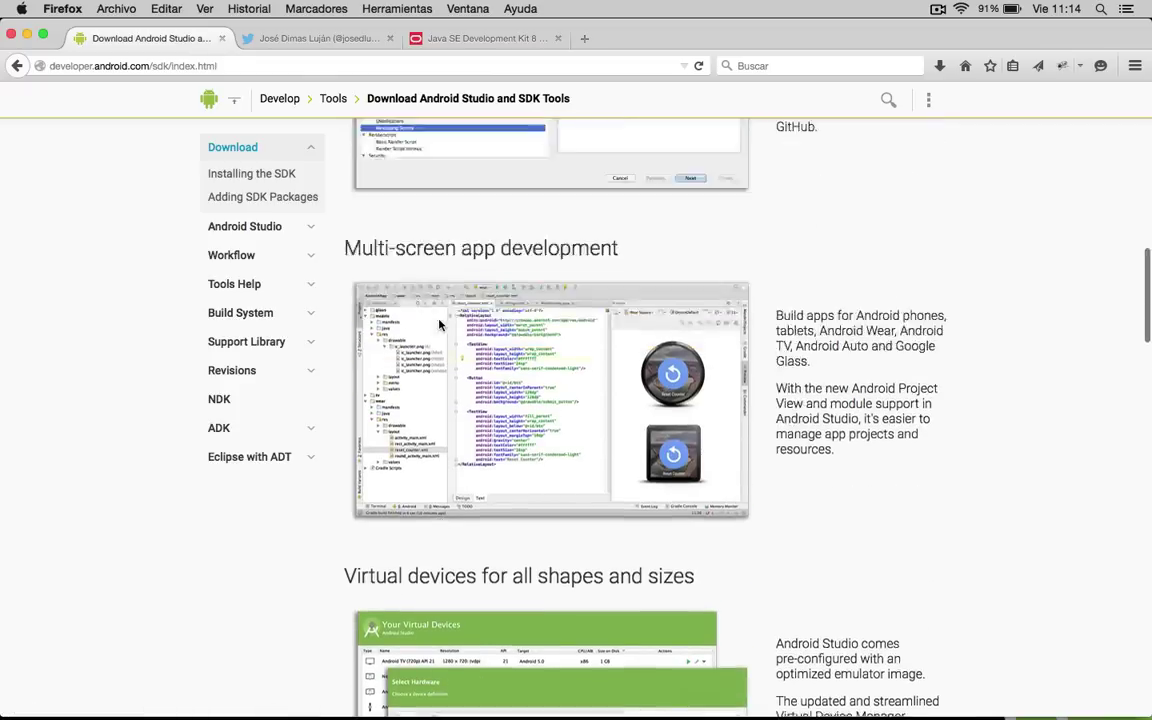
scroll(438, 323, "up", 5)
scroll(460, 320, "up", 5)
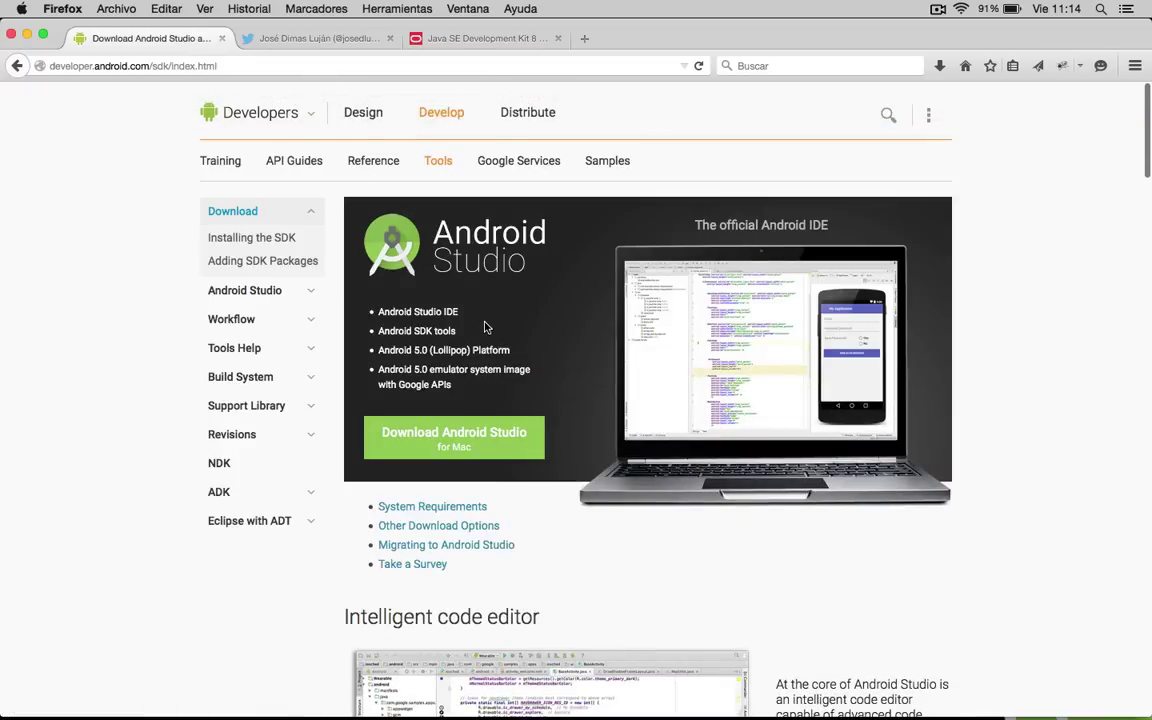